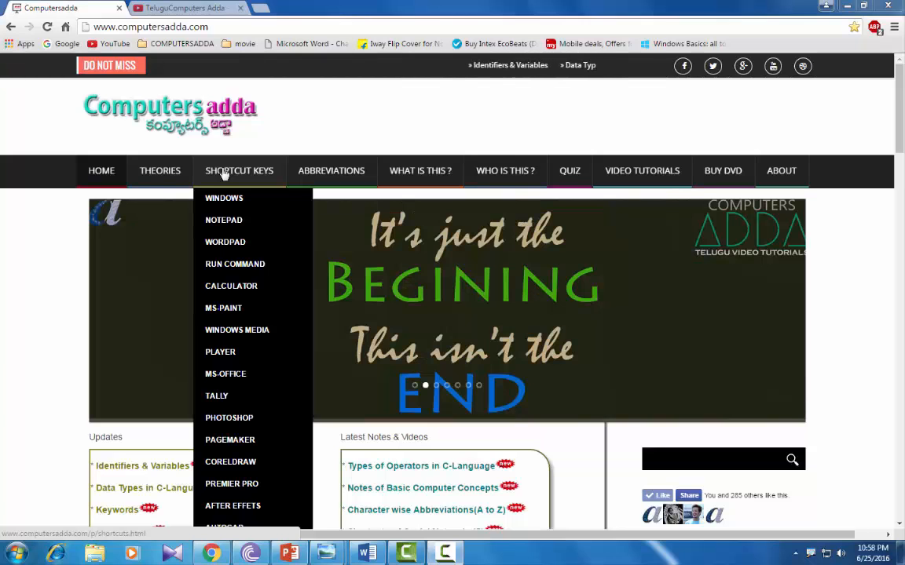
pyautogui.click(187, 8)
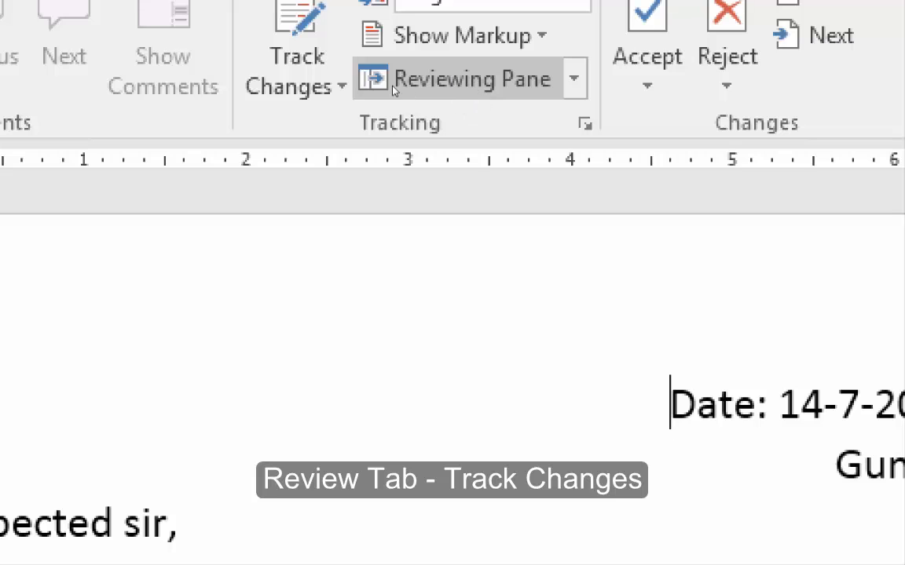
pyautogui.click(291, 80)
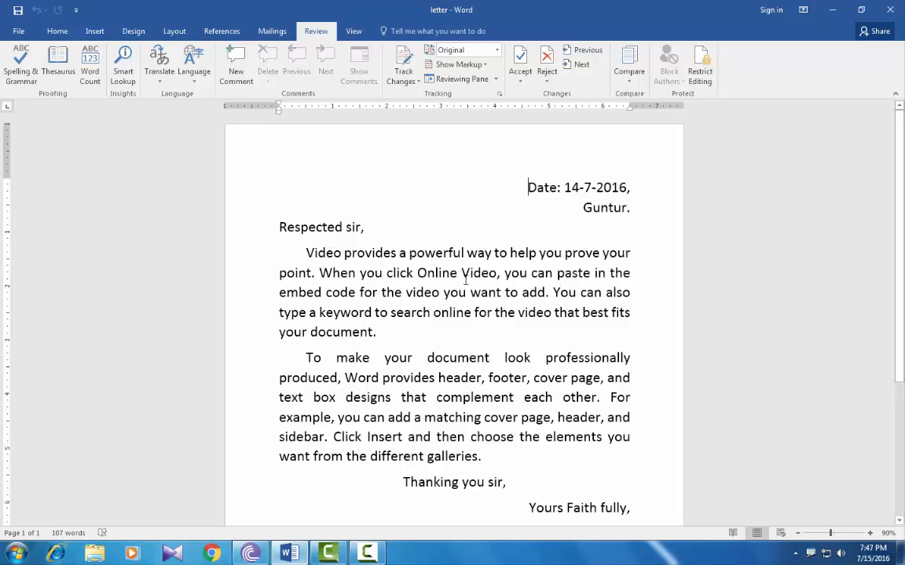
# Delete "Online" before "Video" and "for the video" after "search online" in the first paragraph.
pyautogui.doubleClick(420, 273)
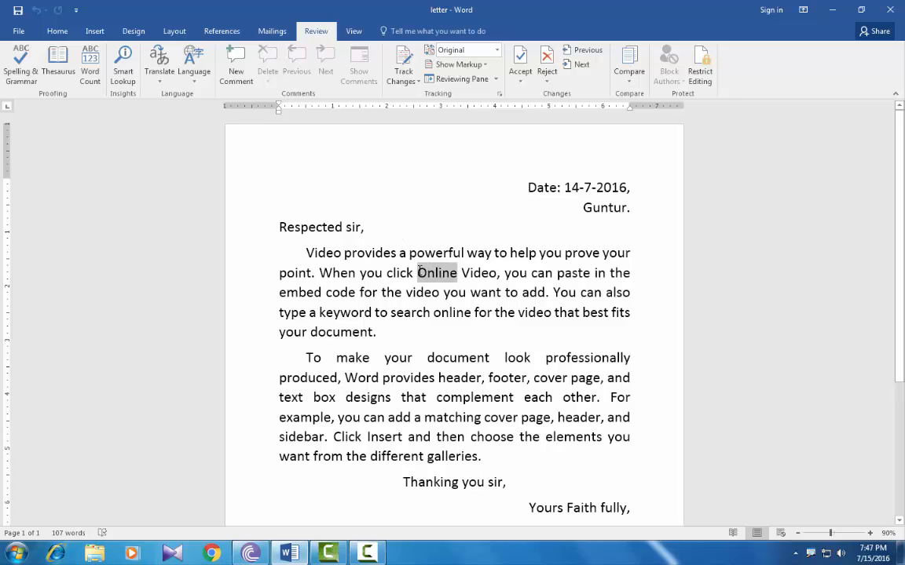
pyautogui.press('Delete')
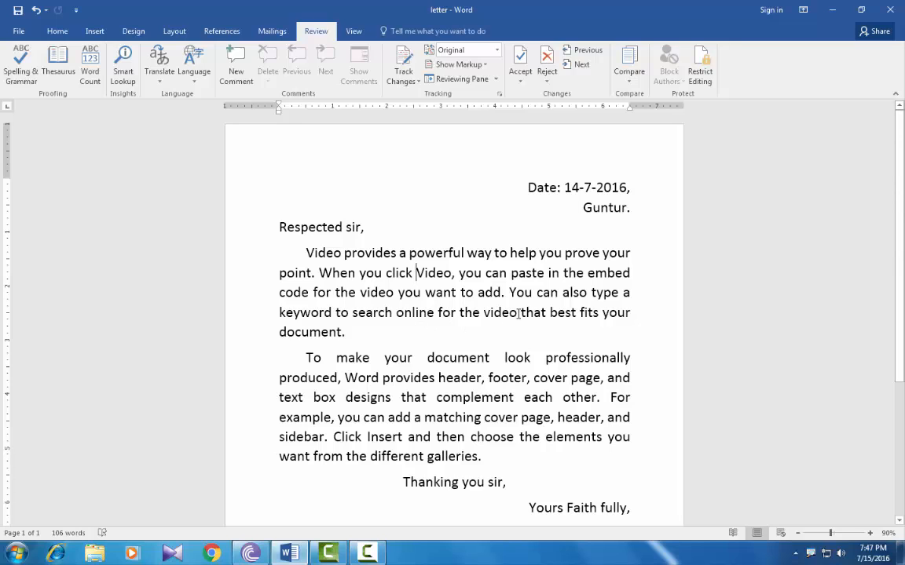
pyautogui.moveTo(518, 313); pyautogui.dragTo(438, 315)
pyautogui.press('Delete')
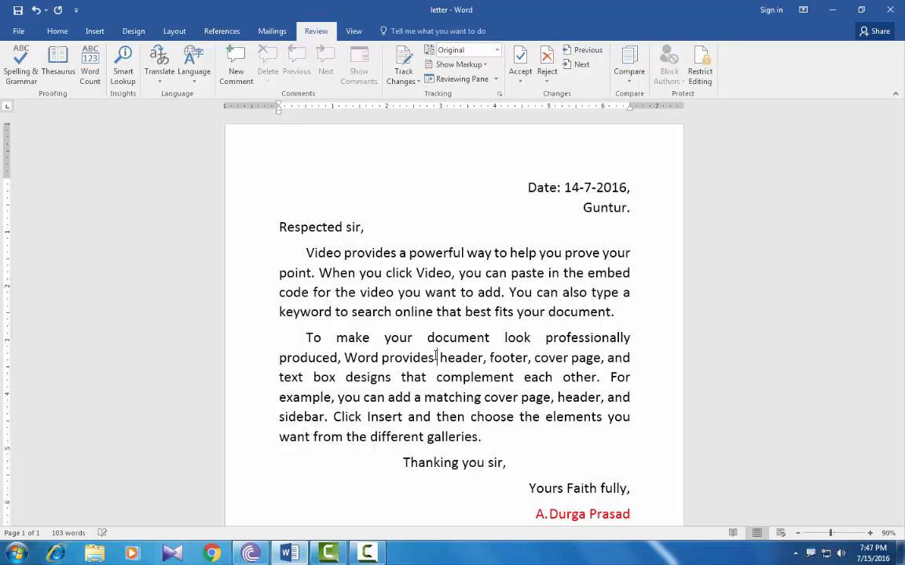
# Insert "to the" after "Word provides" and change "designs" to "design" in the second paragraph.
pyautogui.click(436, 358)
pyautogui.write('to the')
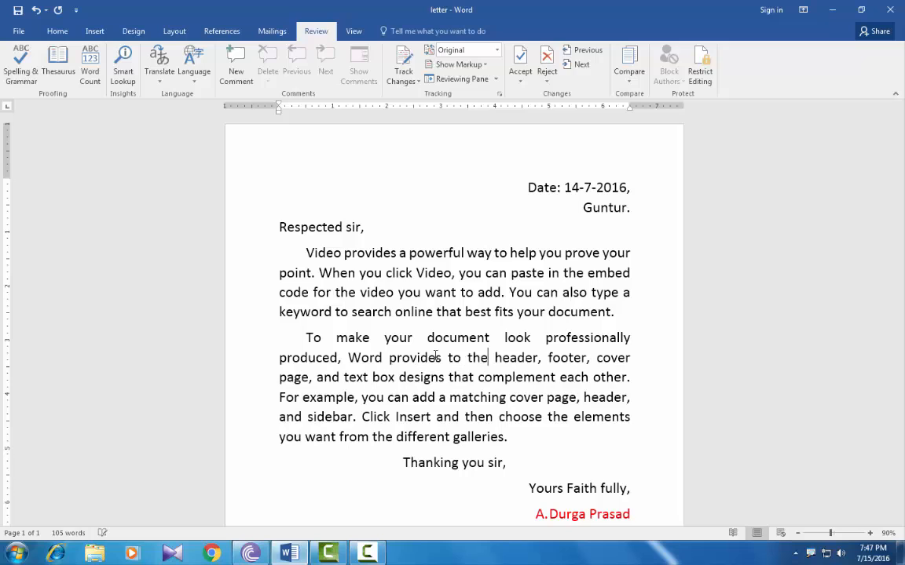
pyautogui.click(446, 378)
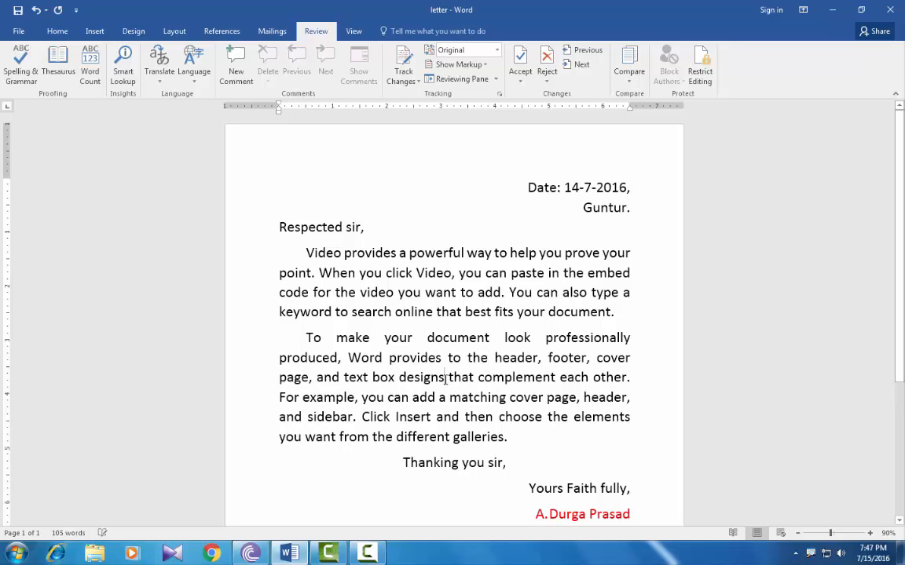
pyautogui.press('BackSpace')
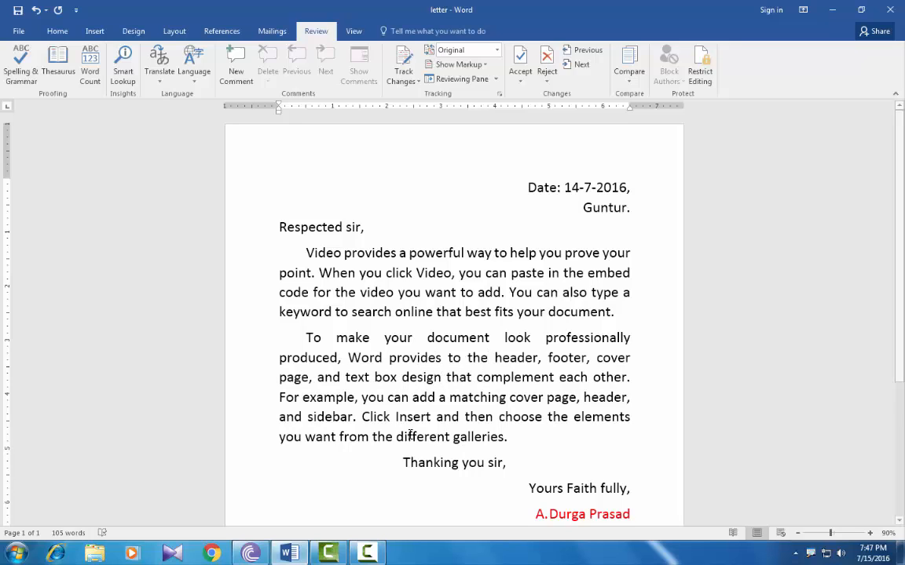
# Insert "from a" after "Click Insert" in the second paragraph.
pyautogui.click(432, 417)
pyautogui.write('from ')
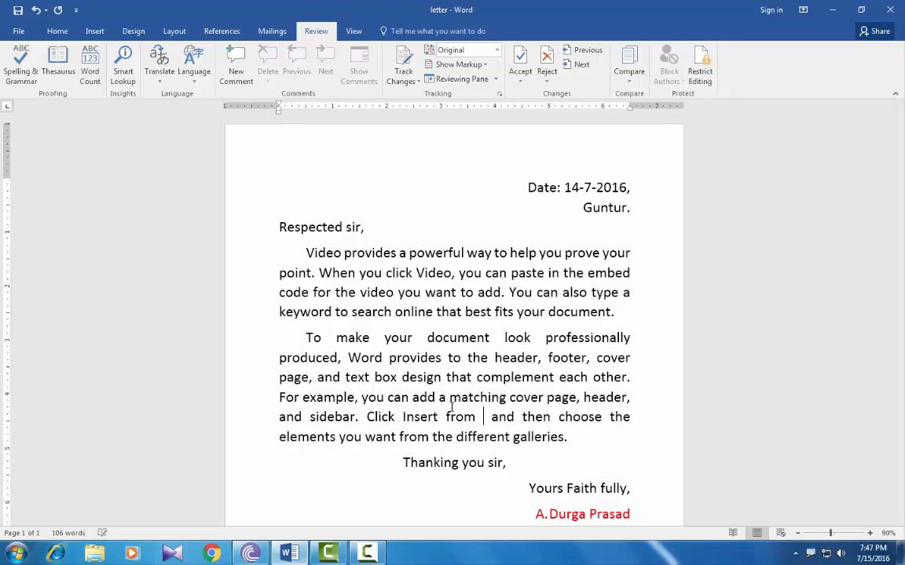
pyautogui.write('a')
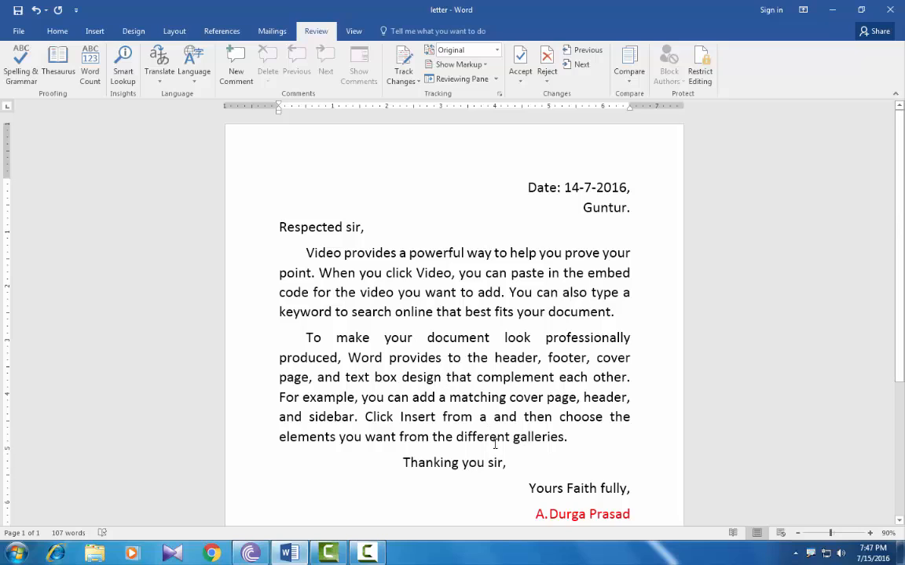
# Change "galleries" to "gallerie" and insert "to the" after "elements" in the second paragraph's last line.
pyautogui.click(563, 436)
pyautogui.press('BackSpace')
pyautogui.click(339, 438)
pyautogui.write('to')
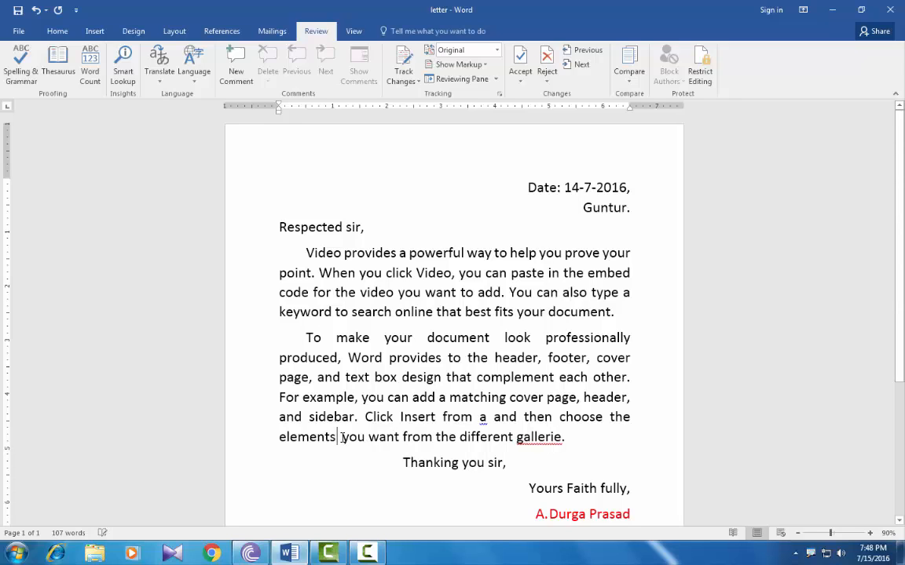
pyautogui.write(' the')
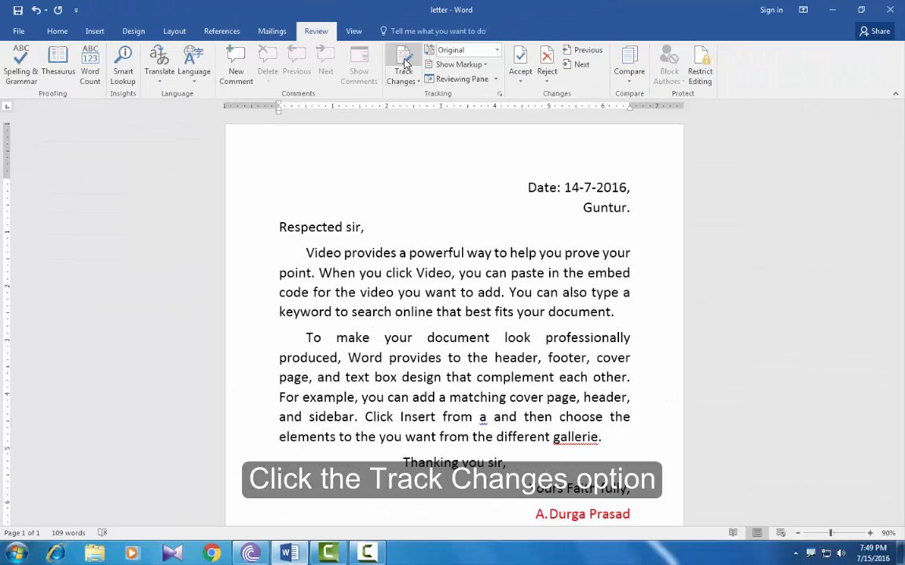
# Turn on Track Changes and delete "click Video" from the first paragraph.
pyautogui.click(403, 72)
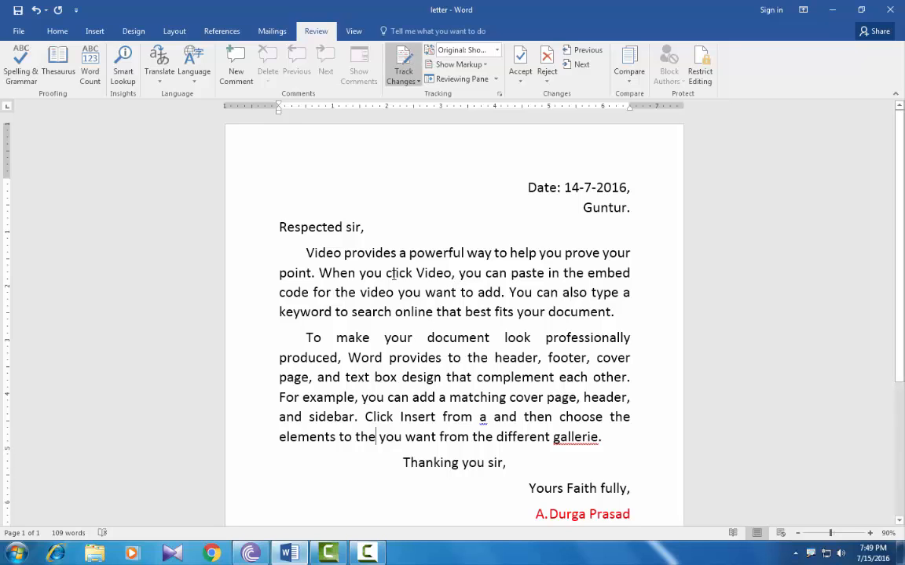
pyautogui.doubleClick(444, 274)
pyautogui.keyDown('shift'); pyautogui.click(386, 272); pyautogui.keyUp('shift')
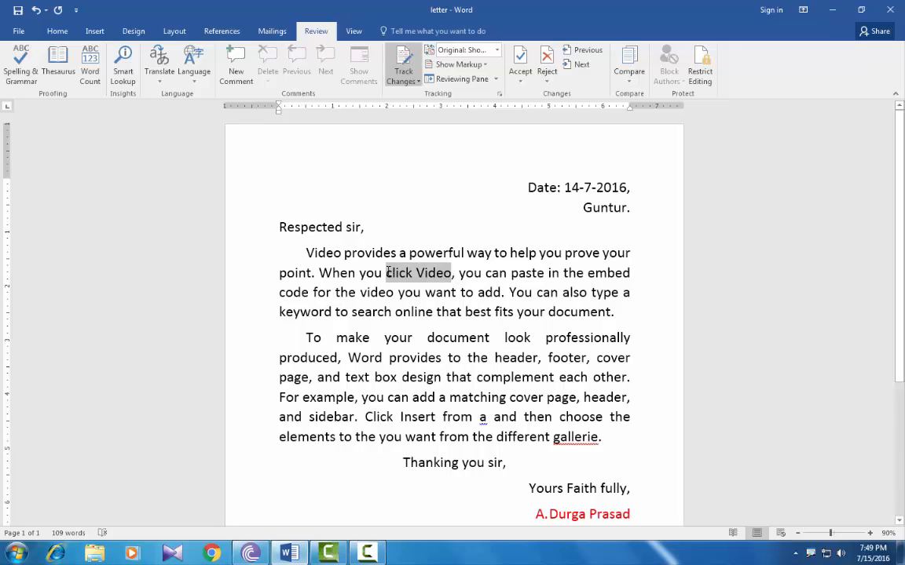
pyautogui.press('Delete')
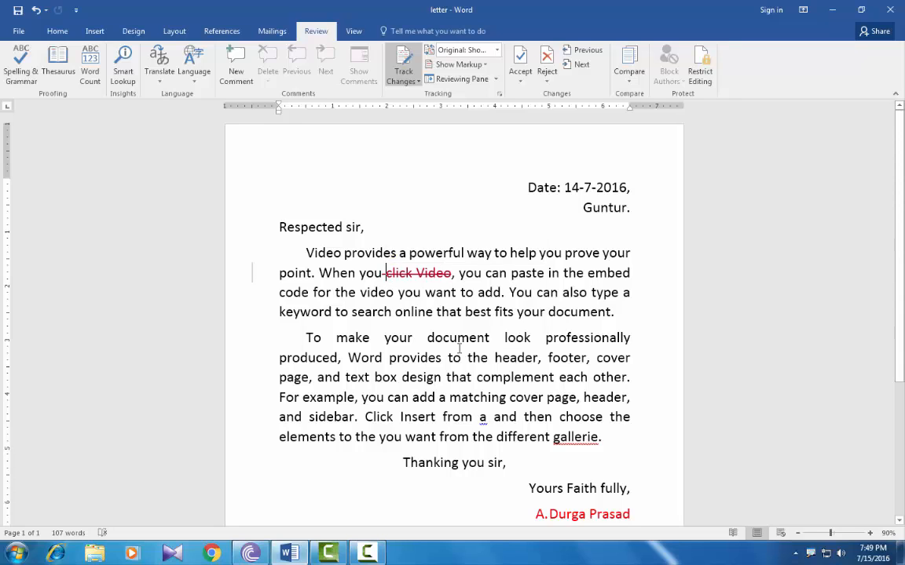
# Delete "document" from the first line of the second paragraph as a tracked change.
pyautogui.click(490, 337)
pyautogui.keyDown('shift'); pyautogui.click(430, 338); pyautogui.keyUp('shift')
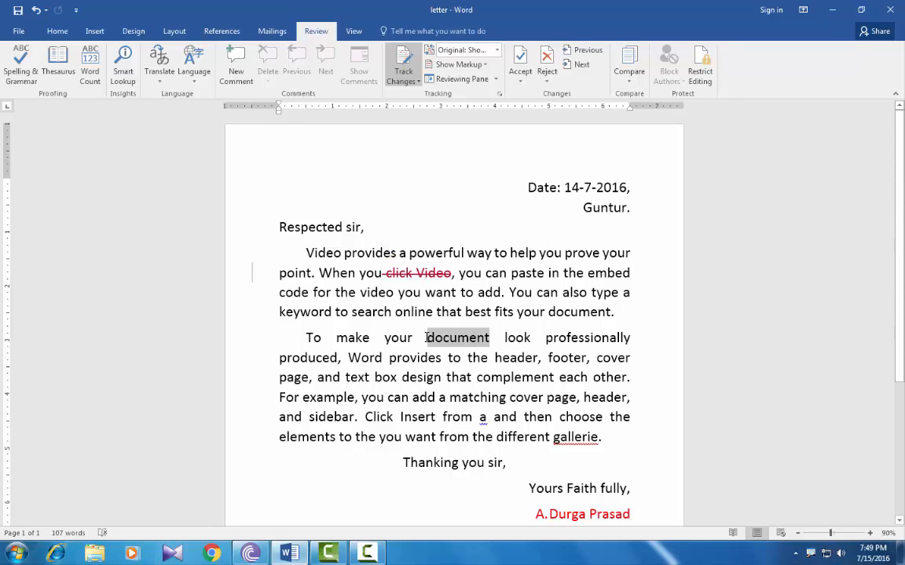
pyautogui.press('Delete')
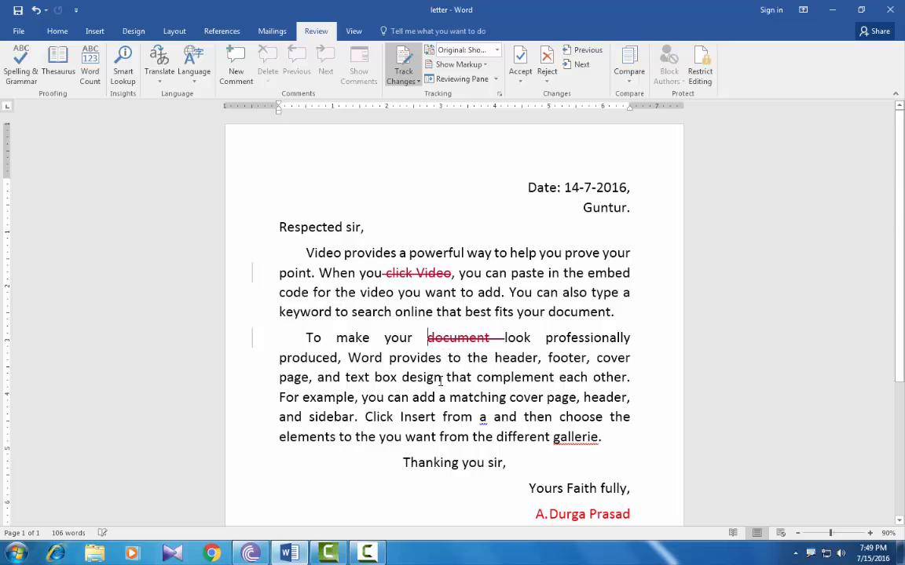
# Change "design" to "designs" and insert "to the" after "Click" in the second paragraph as tracked changes.
pyautogui.click(442, 377)
pyautogui.write('s')
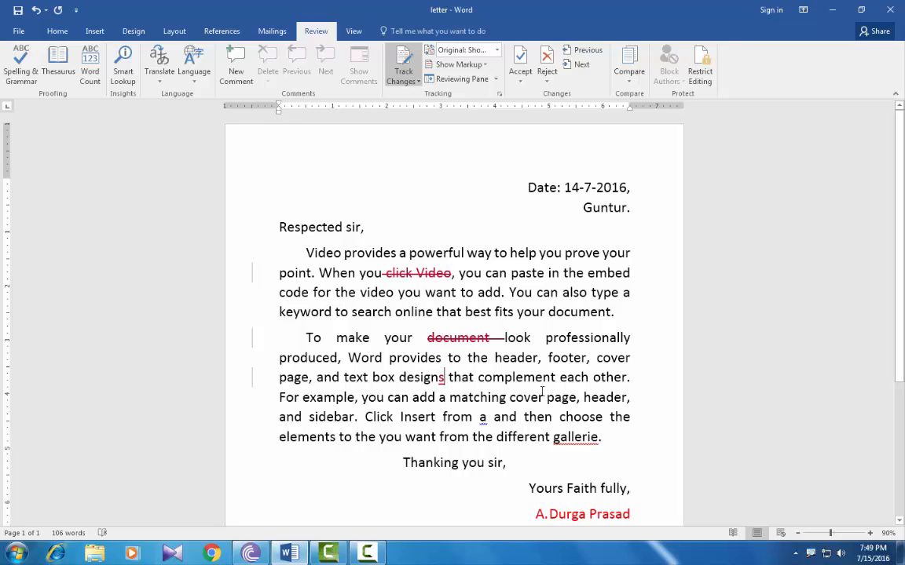
pyautogui.click(396, 420)
pyautogui.write('to the')
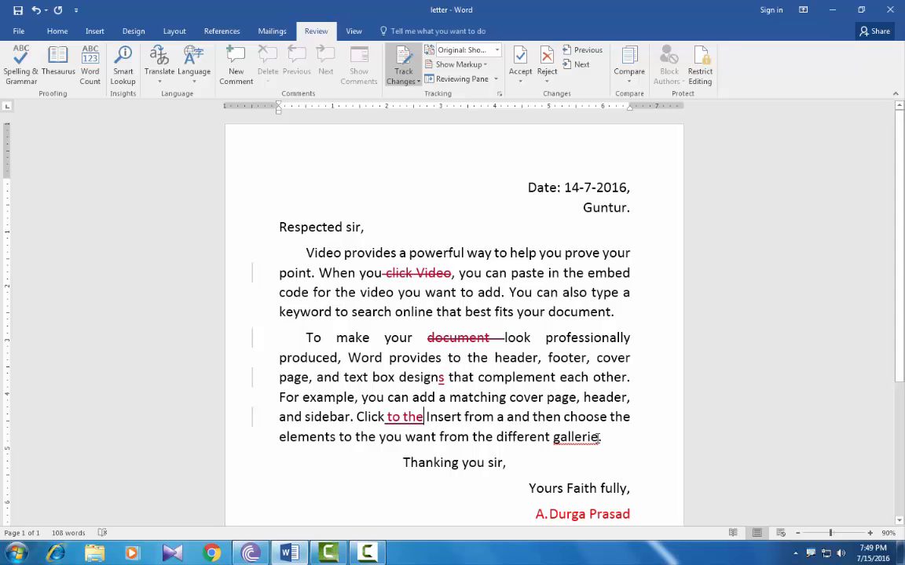
# Change "gallerie" to "galleries" and delete "elements" in the second paragraph's last line as tracked changes.
pyautogui.click(599, 438)
pyautogui.write('s')
pyautogui.moveTo(336, 439); pyautogui.dragTo(277, 436)
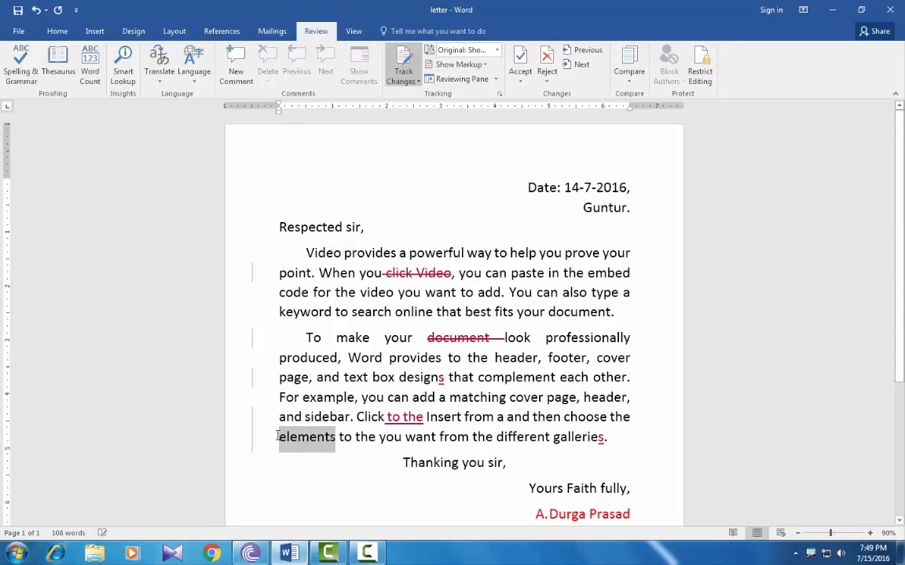
pyautogui.press('Delete')
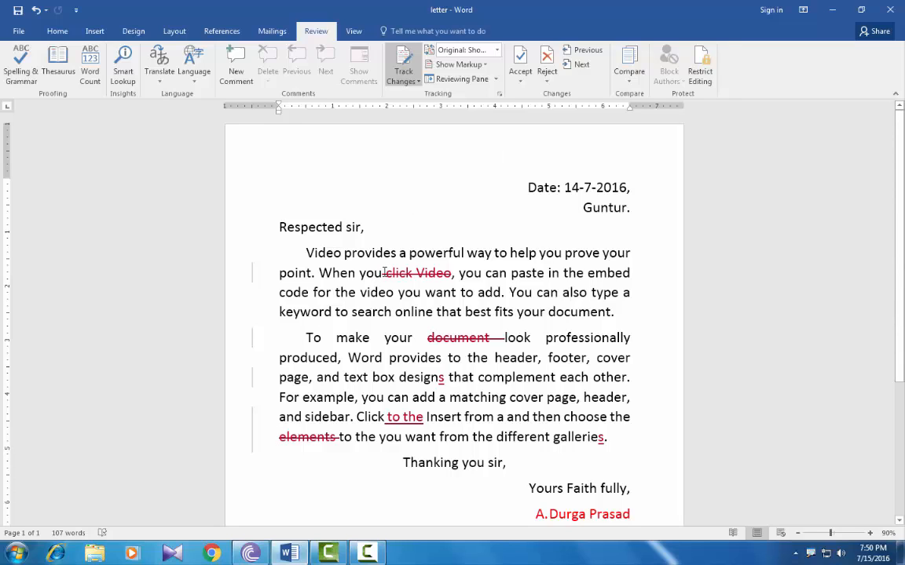
# Accept the tracked deletion of "click Video" and reject the tracked deletion of "document".
pyautogui.moveTo(360, 272); pyautogui.dragTo(396, 279)
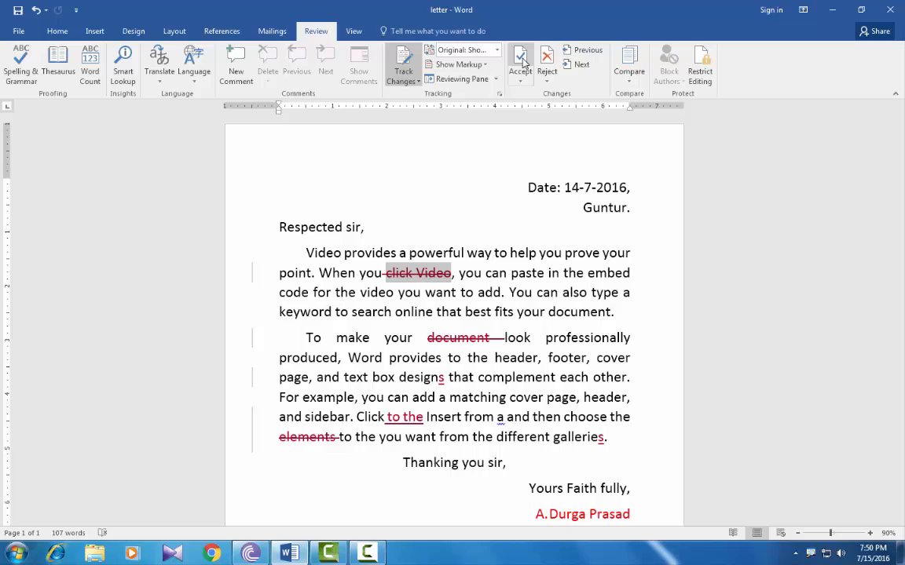
pyautogui.click(519, 56)
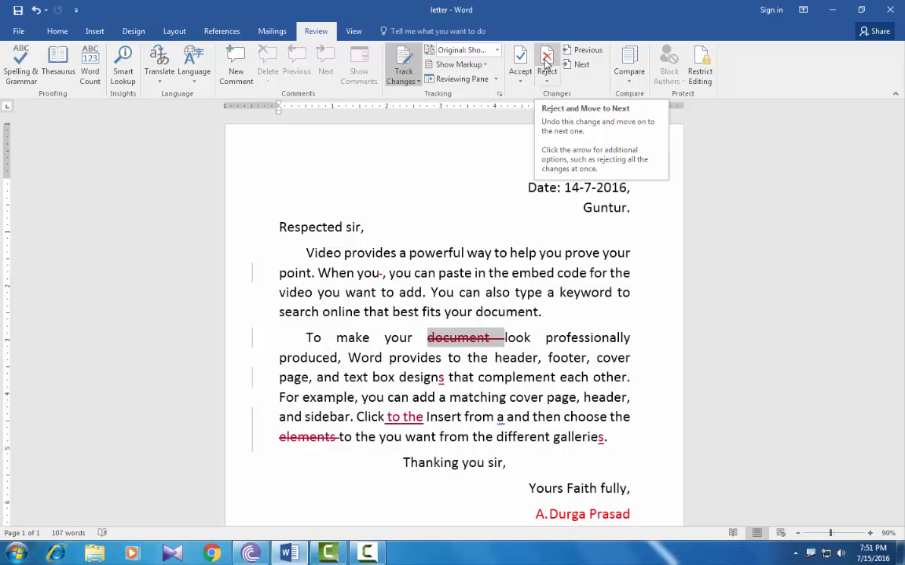
pyautogui.click(545, 64)
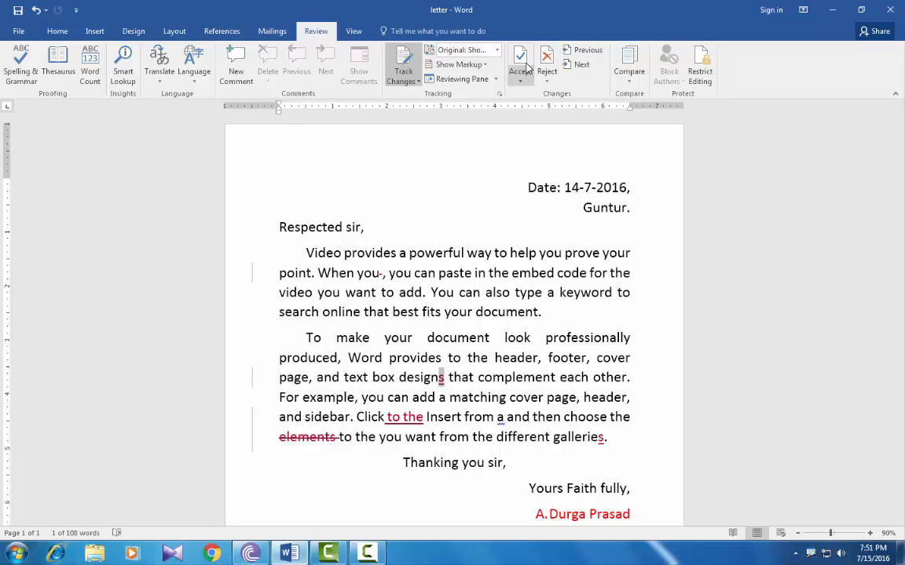
# Accept the tracked insertions of "s" in "designs" and "to the" after "Click".
pyautogui.click(520, 59)
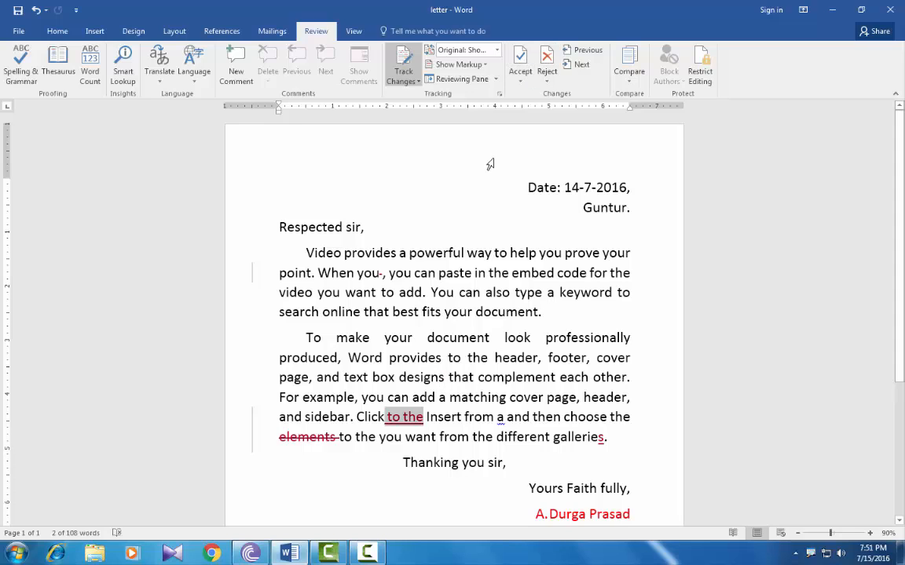
pyautogui.click(519, 69)
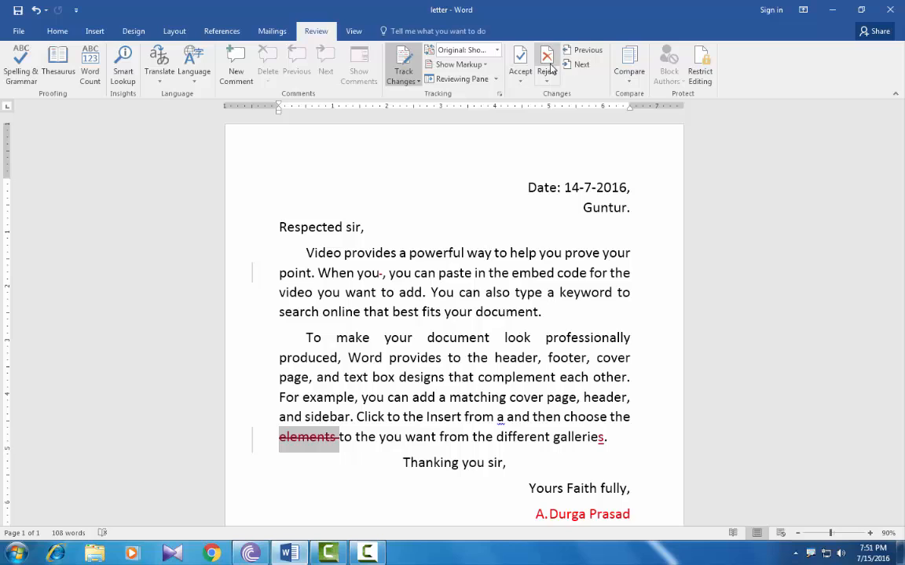
# Reject the tracked deletion of "elements" and the tracked "s" added to "gallerie".
pyautogui.click(546, 60)
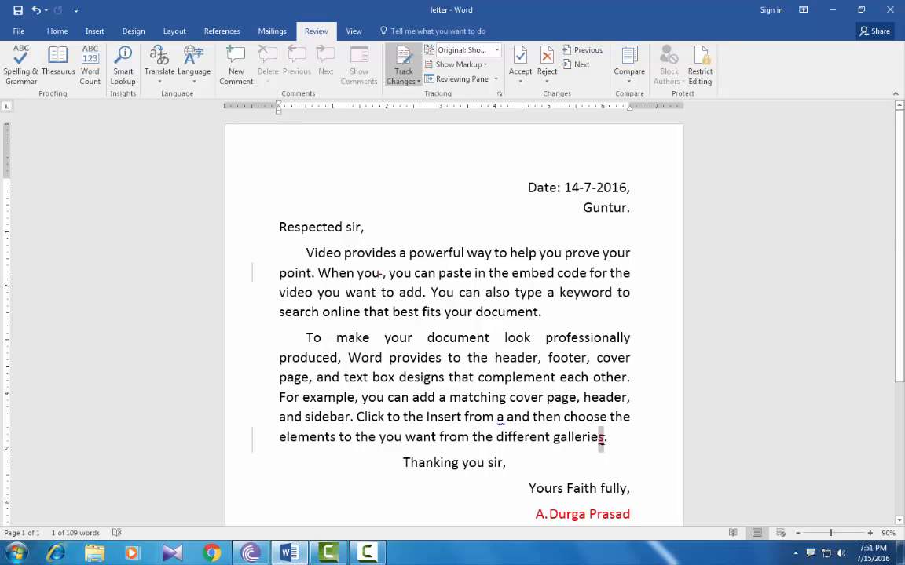
pyautogui.click(547, 62)
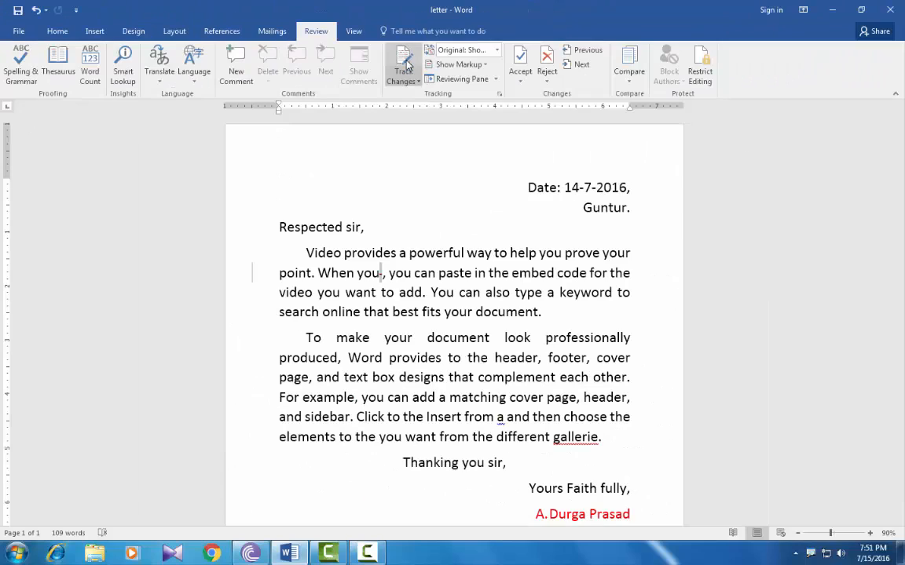
# Turn off Track Changes for the letter.
pyautogui.click(406, 66)
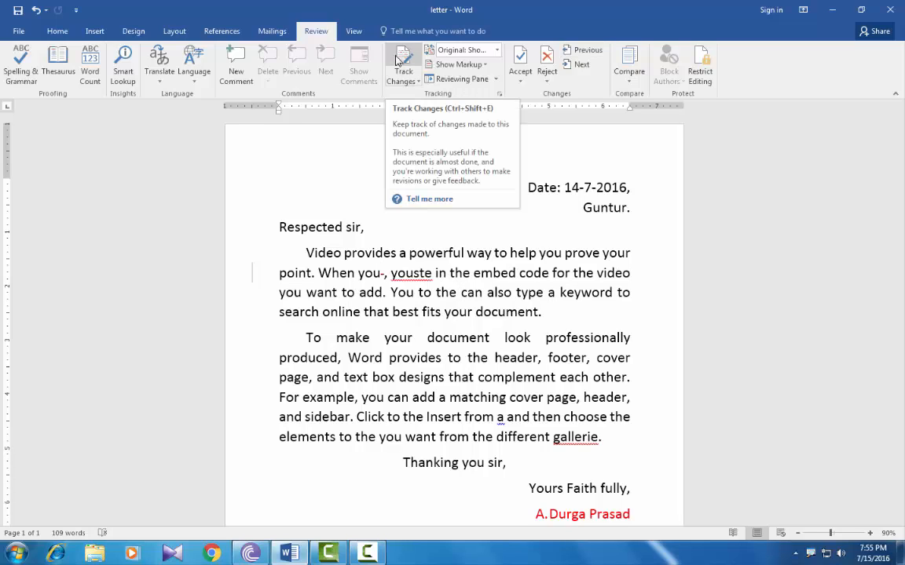
# Turn on Track Changes and lock tracking, entering the tracking password.
pyautogui.click(402, 58)
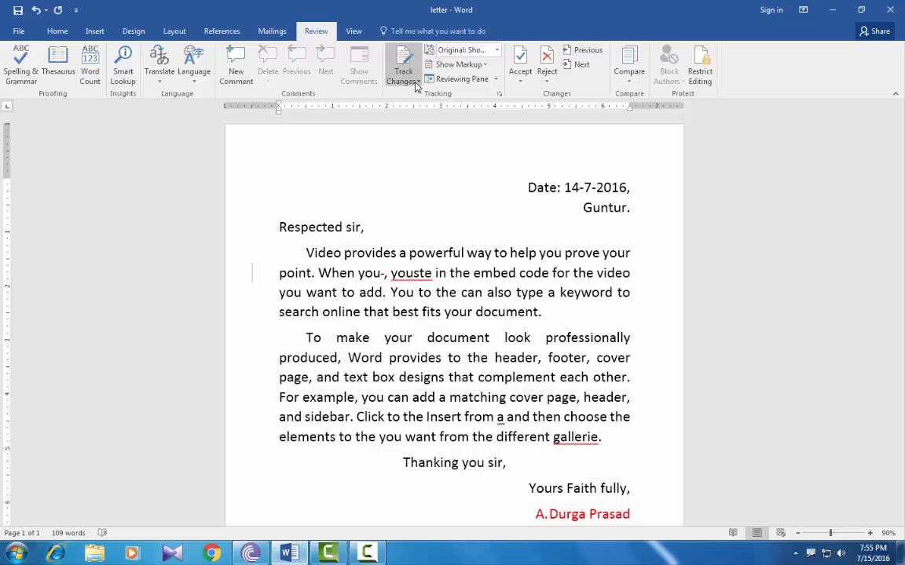
pyautogui.click(416, 83)
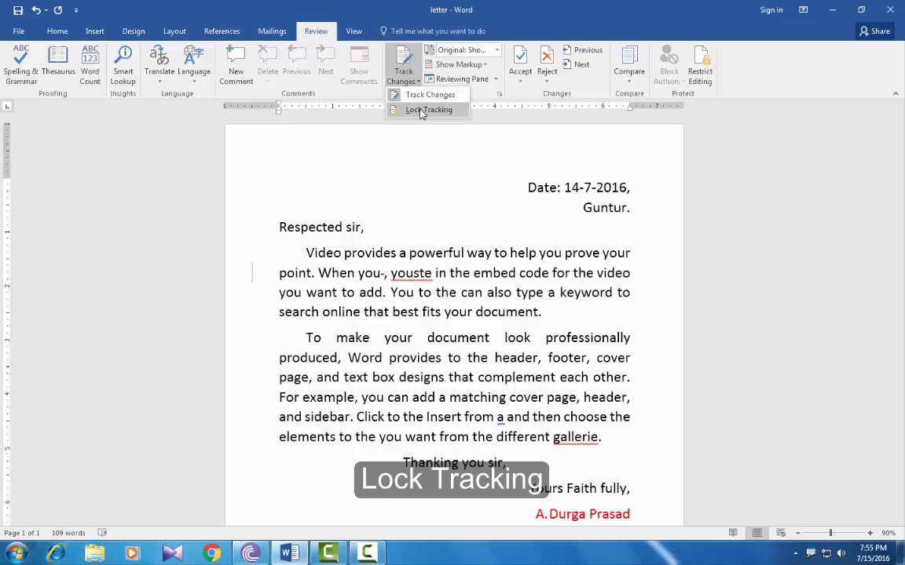
pyautogui.click(421, 114)
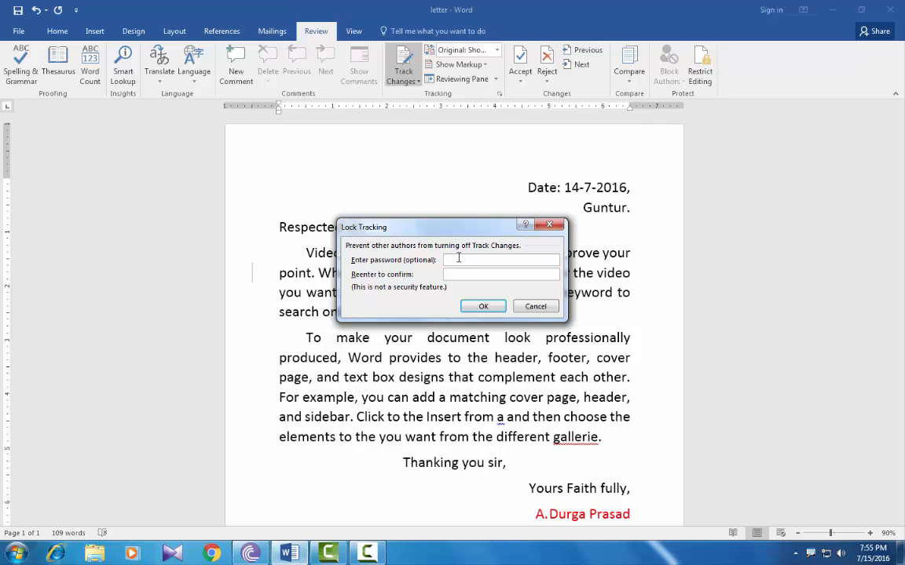
pyautogui.write('******')
pyautogui.click(483, 307)
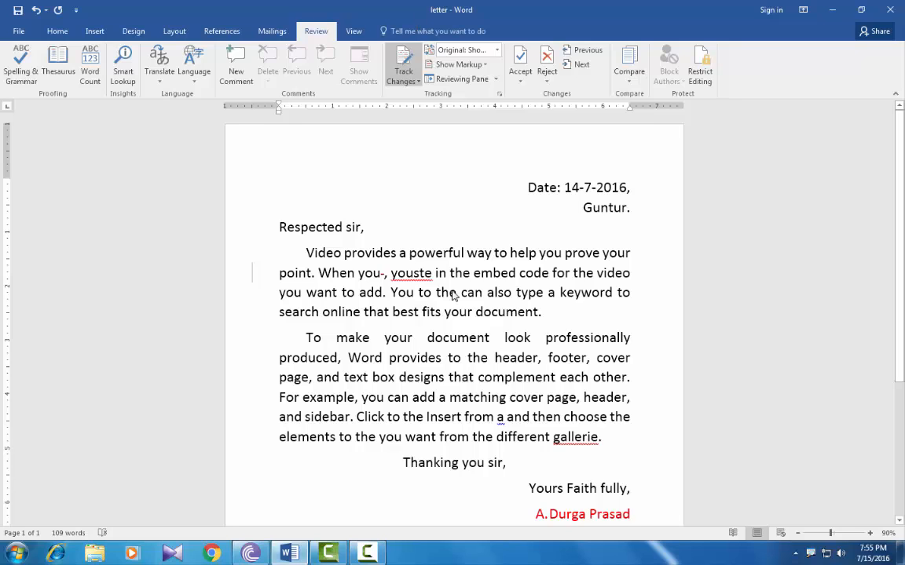
# Delete ". You to the can" from the first paragraph while tracking is locked.
pyautogui.moveTo(383, 292); pyautogui.dragTo(483, 292)
pyautogui.press('Delete')
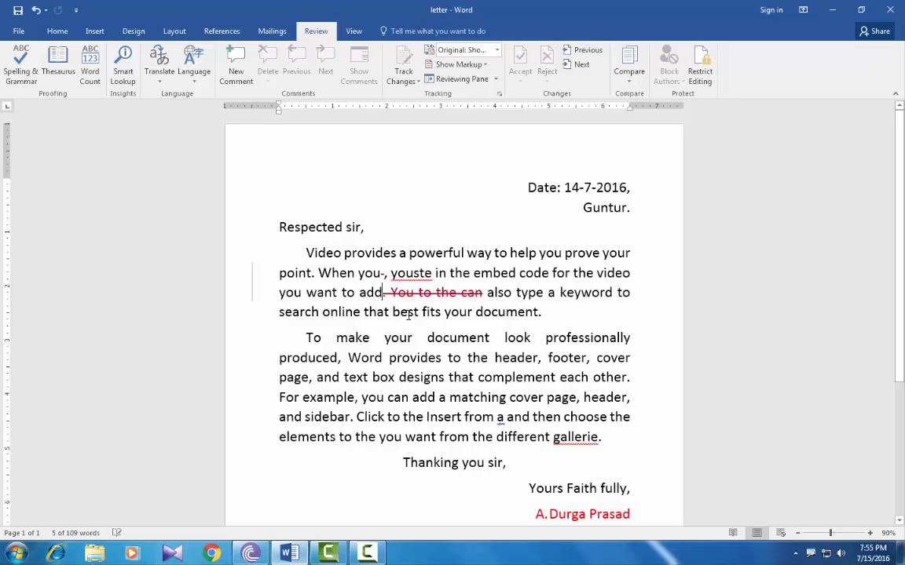
# Insert the filler text "fgyhfhfghfgh" before "best" and "ghfvhvnvbv" after the "d" of "designs" as tracked changes.
pyautogui.click(392, 313)
pyautogui.write('fgyhfhfghfgh')
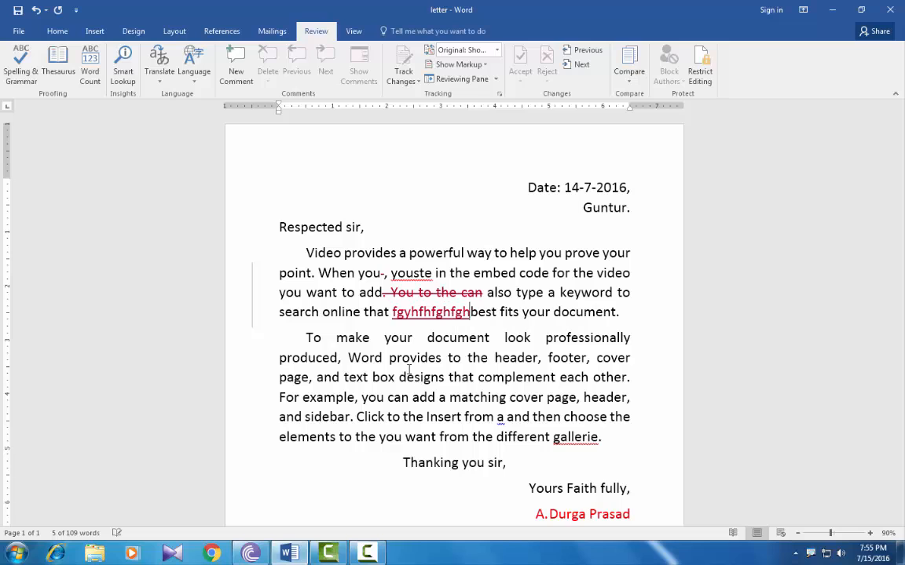
pyautogui.click(406, 377)
pyautogui.write('ghfvhvnvbv')
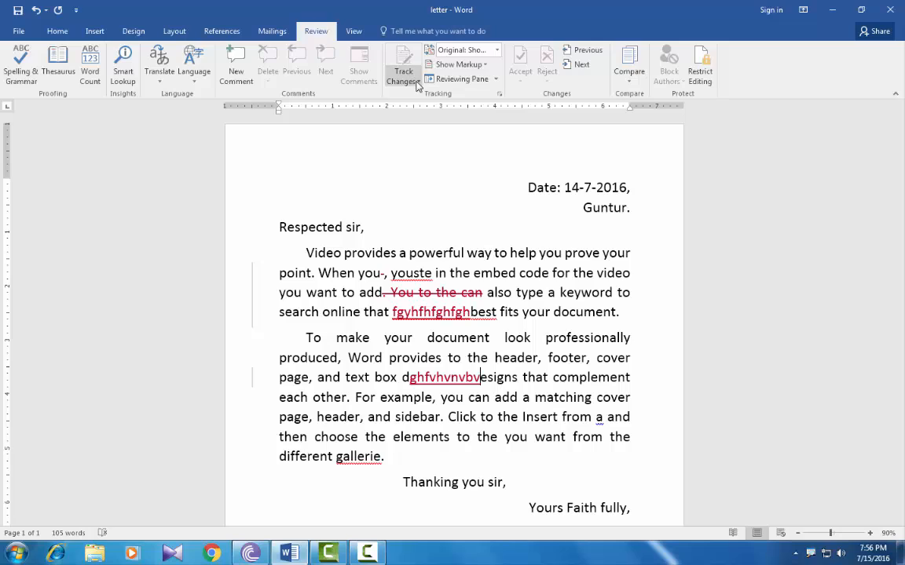
# Unlock change tracking by entering the tracking password.
pyautogui.click(418, 85)
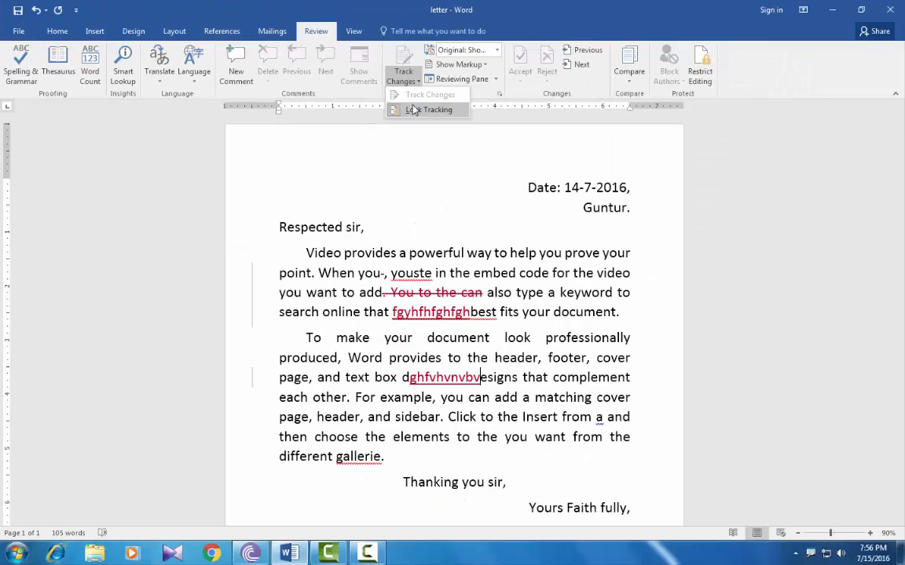
pyautogui.click(413, 112)
pyautogui.write('***')
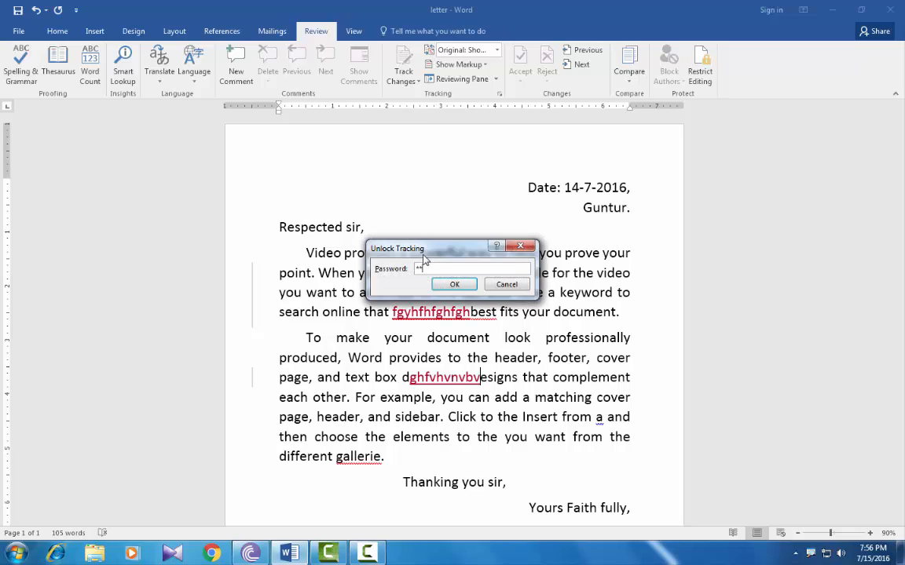
pyautogui.click(453, 285)
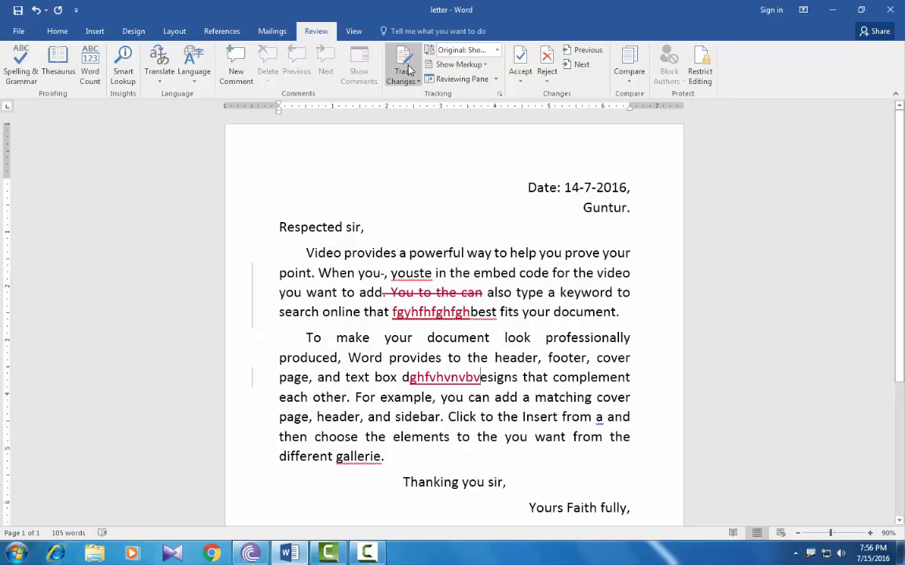
# Turn off Track Changes and insert "gfjghjhgj" before "way" in the first paragraph.
pyautogui.click(469, 254)
pyautogui.write('gfjghjhgj')
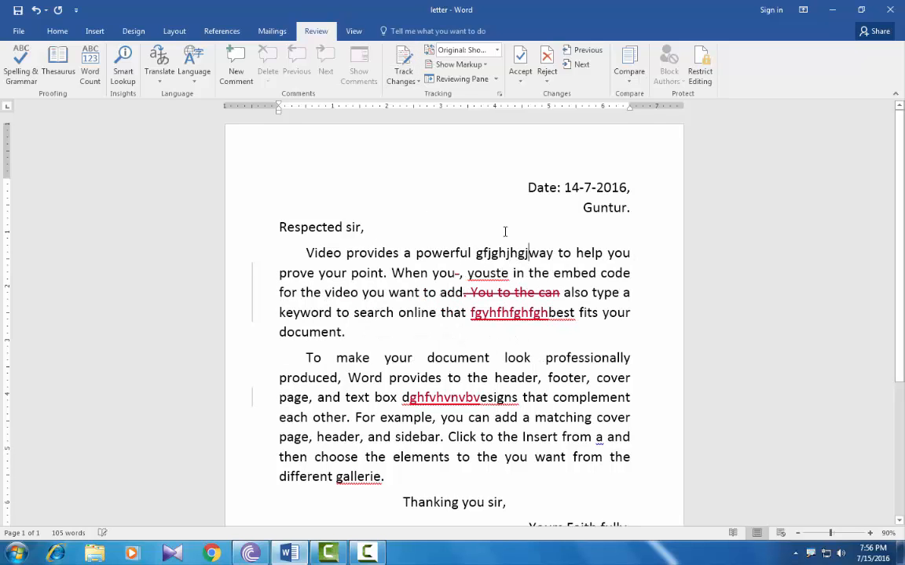